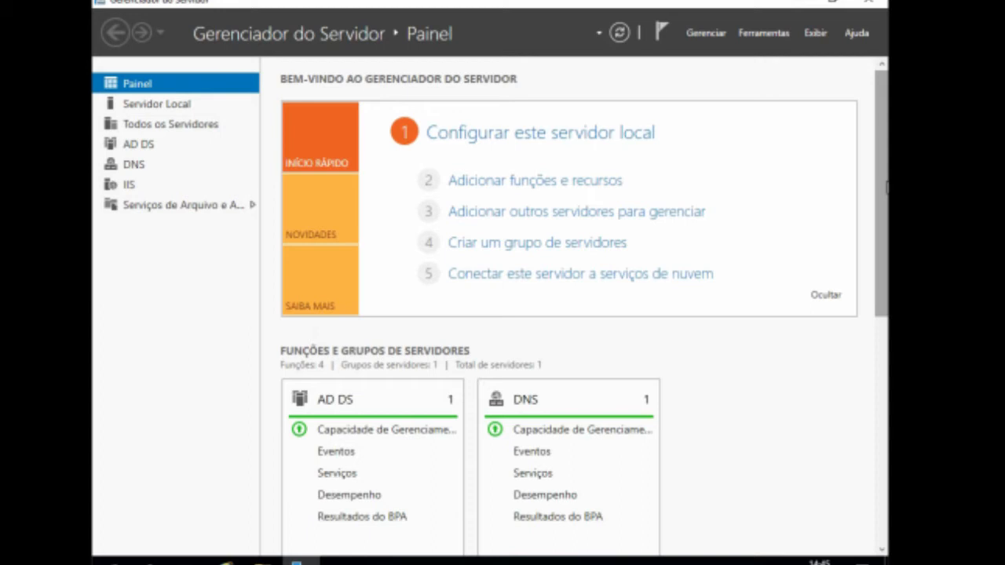
# Step: Start adding roles and features with a role-based installation, choosing Server.traine.local from the server pool as the destination
pyautogui.click(721, 39)
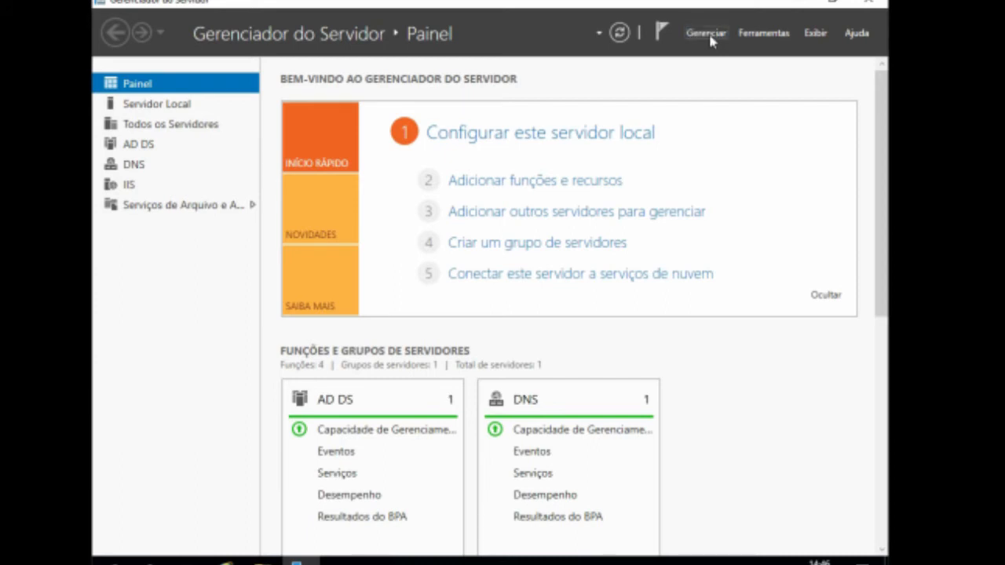
pyautogui.click(710, 37)
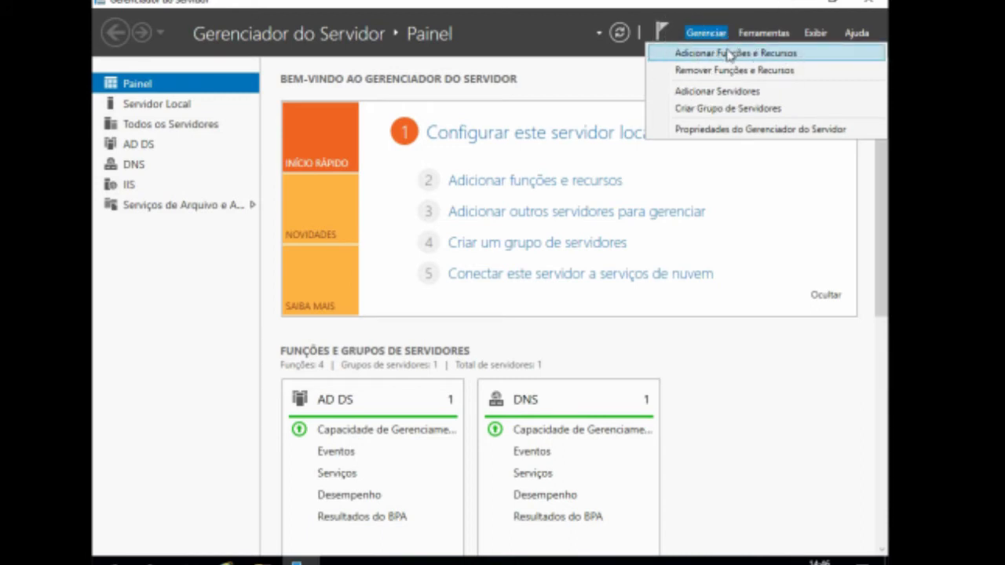
pyautogui.click(729, 53)
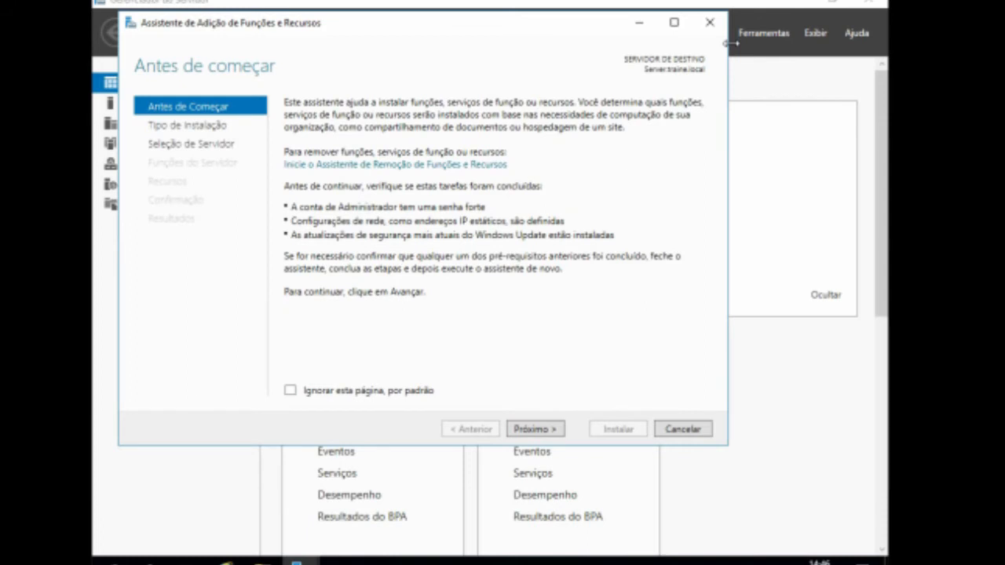
pyautogui.click(538, 429)
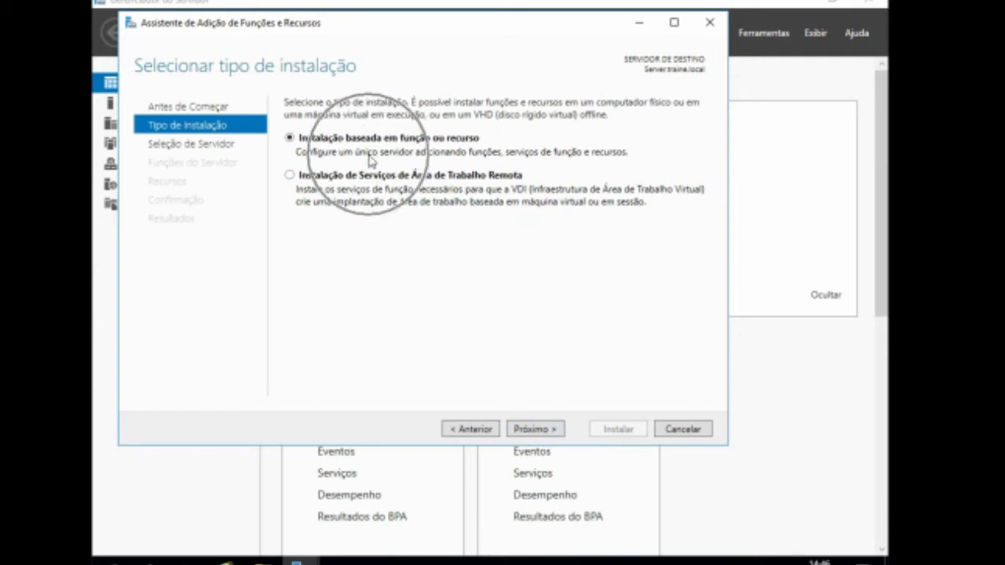
pyautogui.click(532, 431)
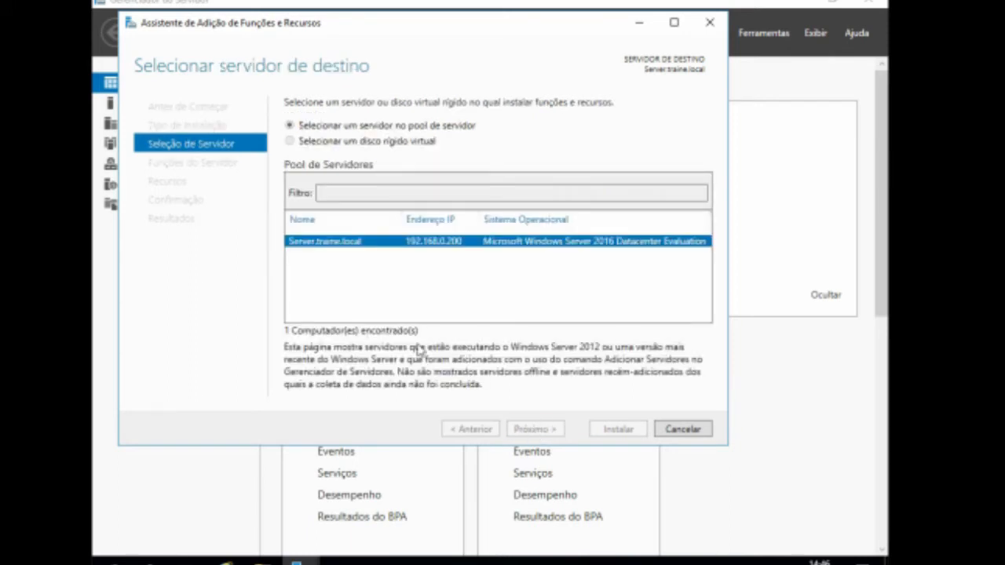
pyautogui.click(532, 432)
pyautogui.click(466, 429)
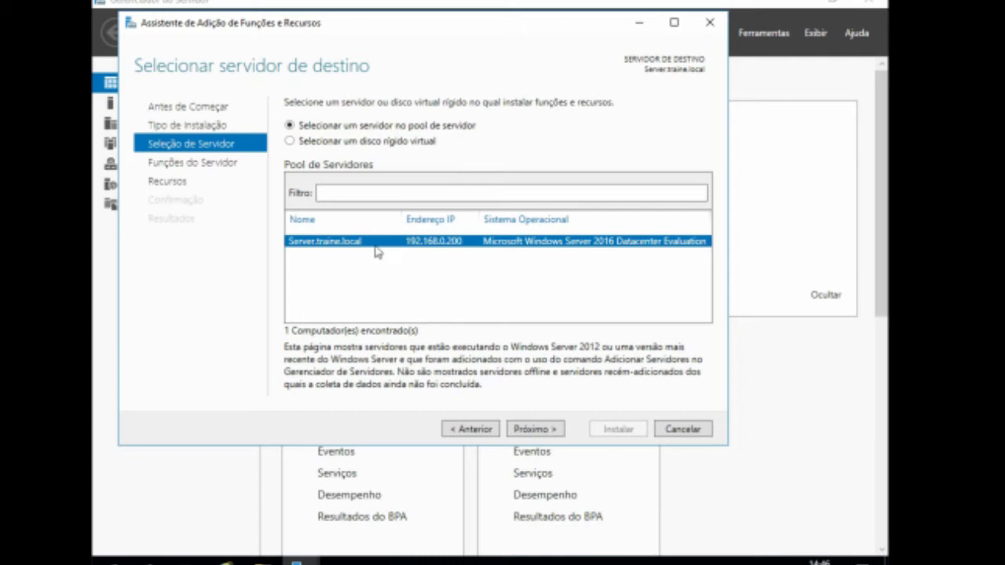
pyautogui.click(532, 430)
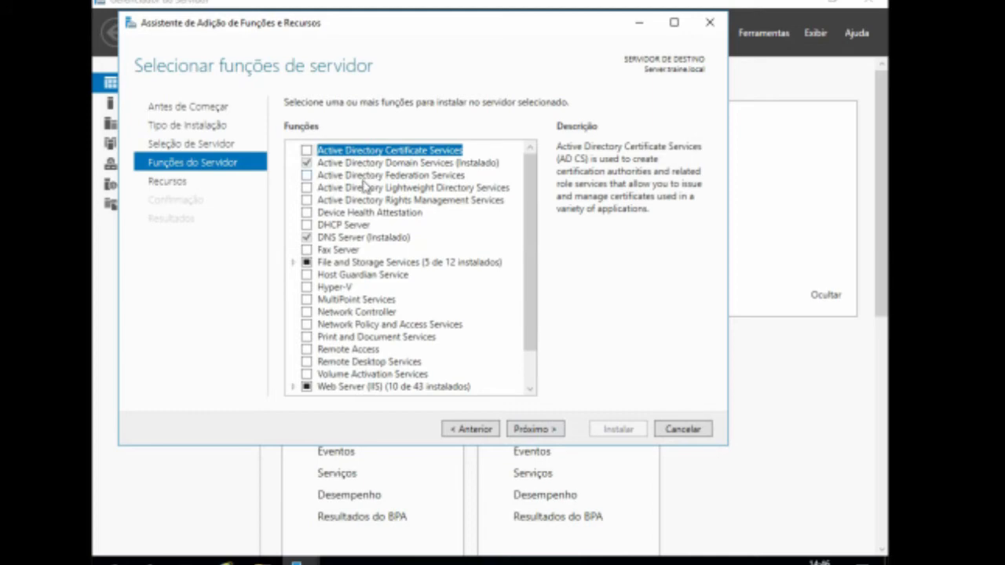
# Step: Select the DHCP Server role, including its required management tools, and continue to the feature selection
pyautogui.click(307, 225)
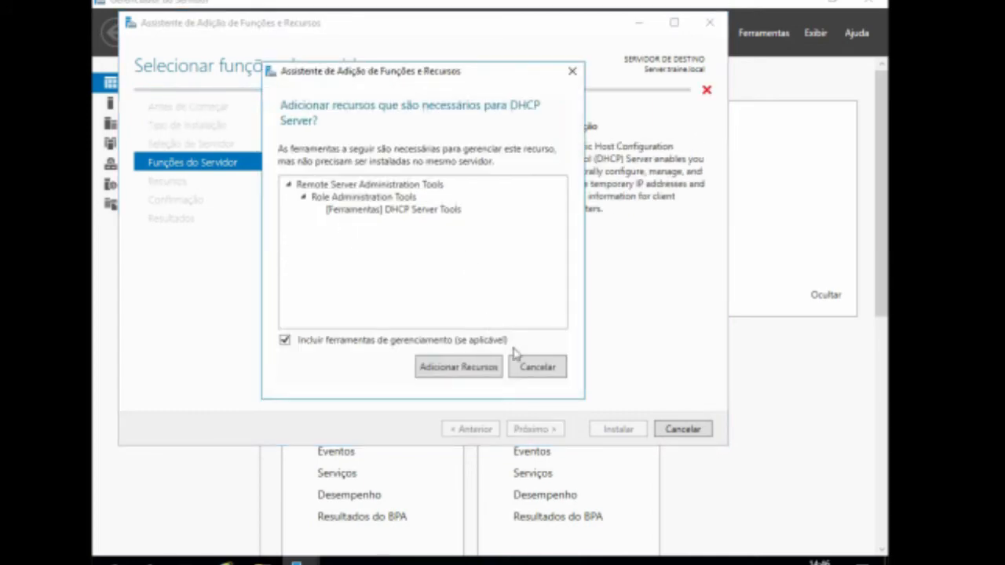
pyautogui.click(573, 71)
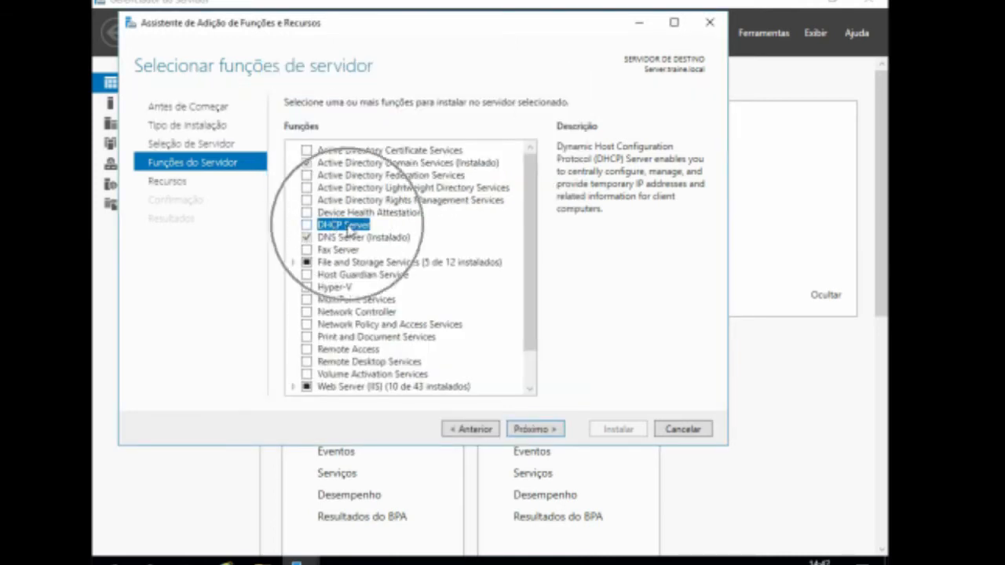
pyautogui.click(306, 226)
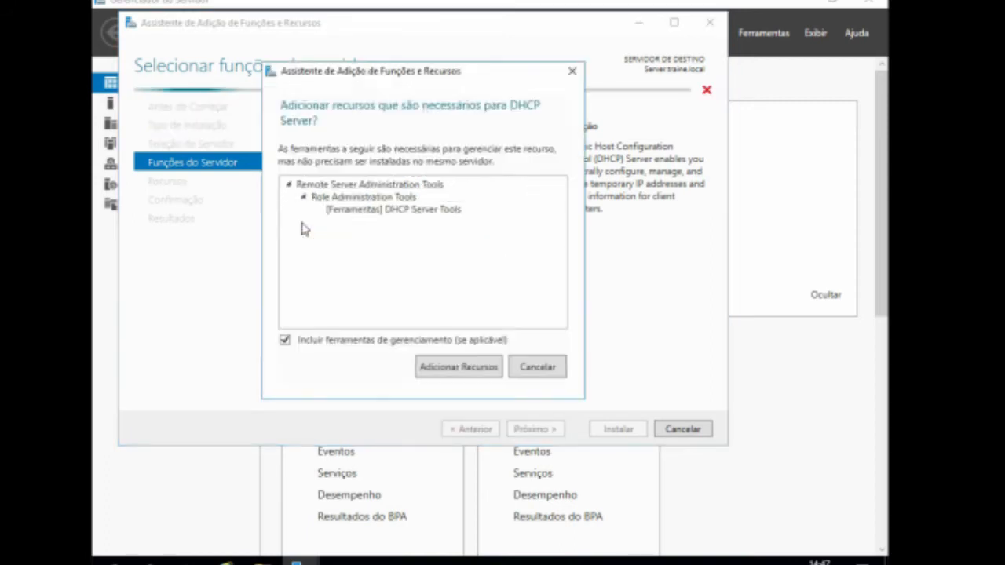
pyautogui.click(474, 367)
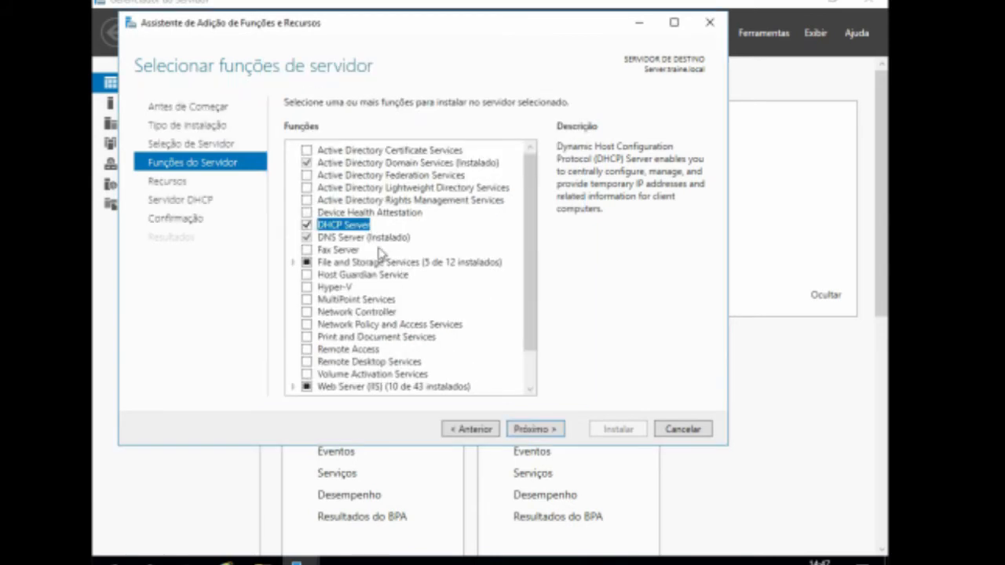
pyautogui.click(536, 433)
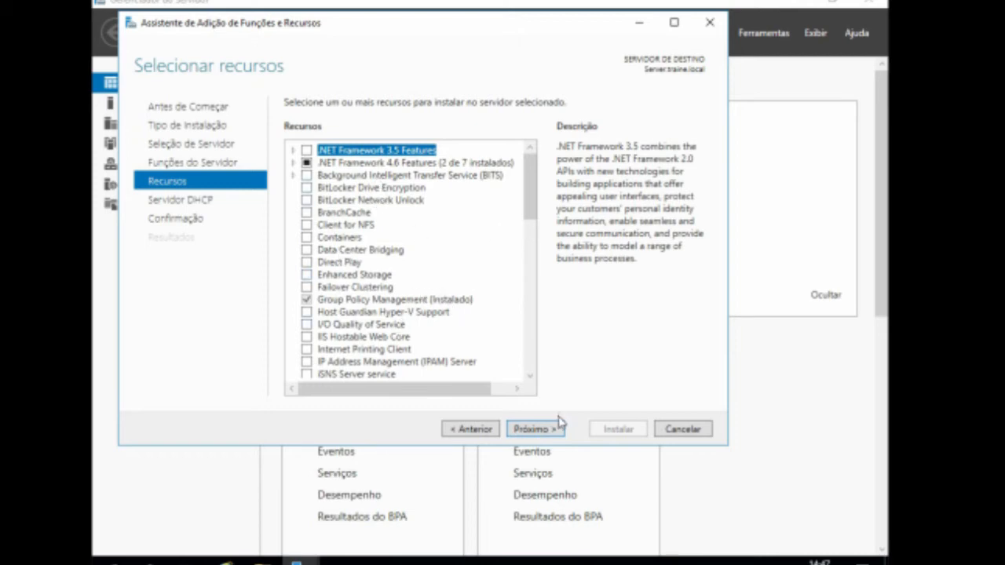
# Step: Keep the preset features and proceed past the DHCP Server notes to the installation confirmation
pyautogui.moveTo(530, 212)
pyautogui.mouseDown()
pyautogui.moveTo(508, 379)
pyautogui.moveTo(526, 205)
pyautogui.mouseUp()
pyautogui.click(531, 431)
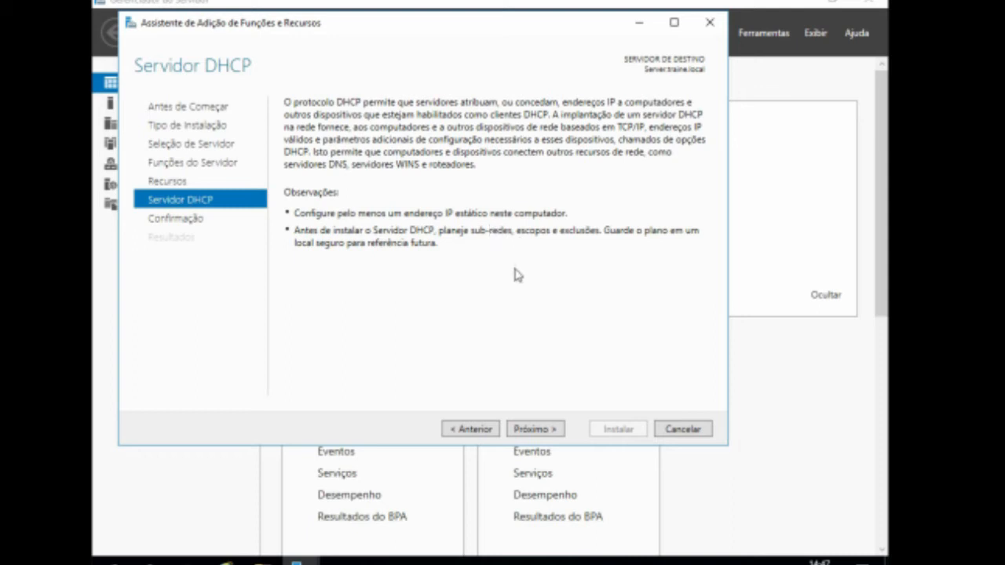
pyautogui.click(536, 433)
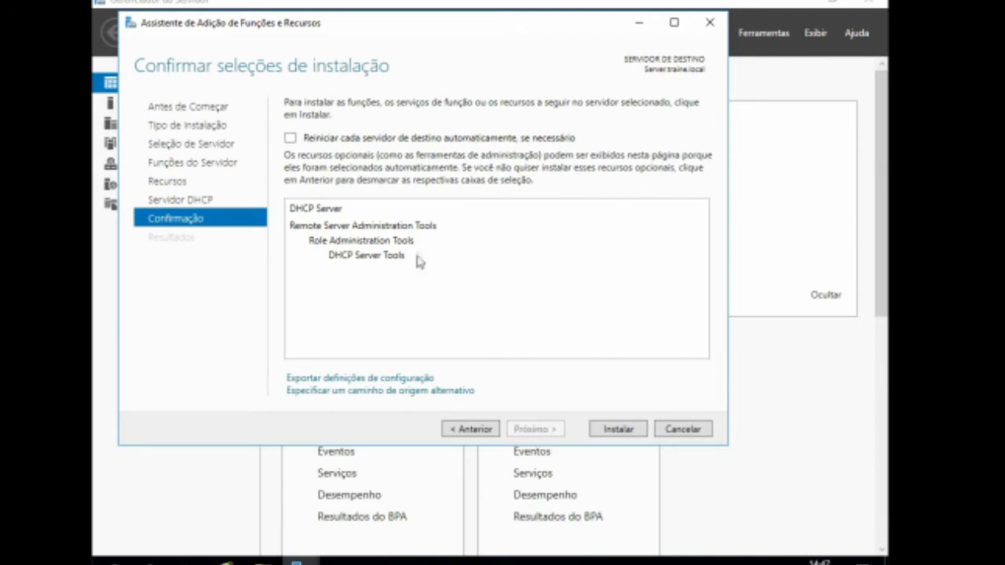
# Step: Allow the destination server to restart automatically if necessary, install the DHCP Server role, and close the wizard
pyautogui.click(292, 139)
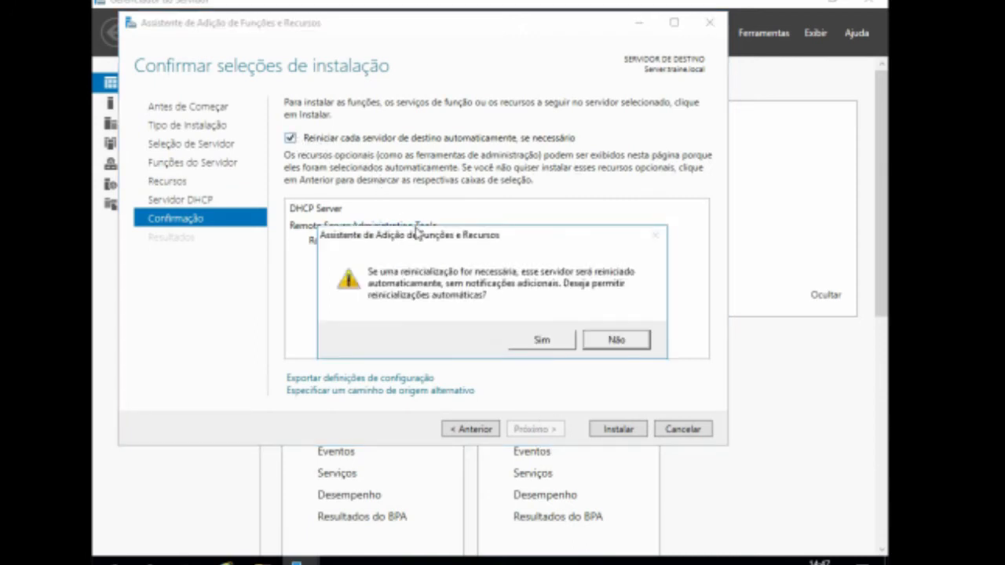
pyautogui.click(545, 343)
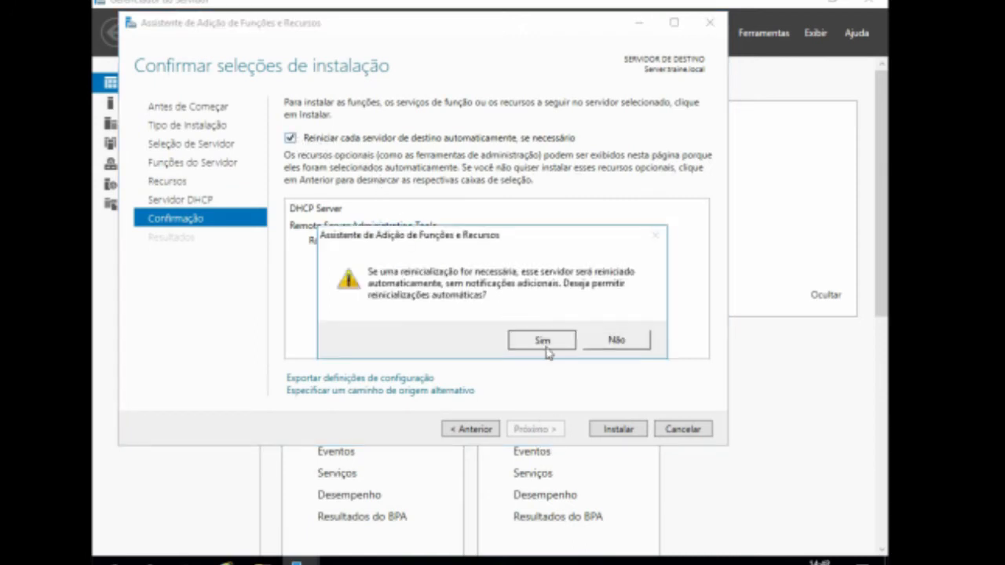
pyautogui.click(618, 430)
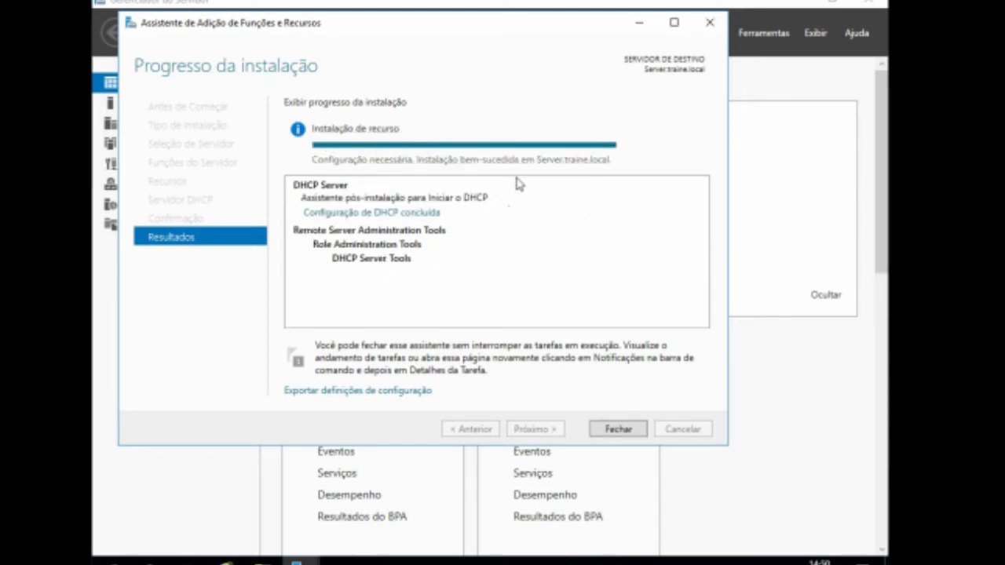
pyautogui.click(618, 429)
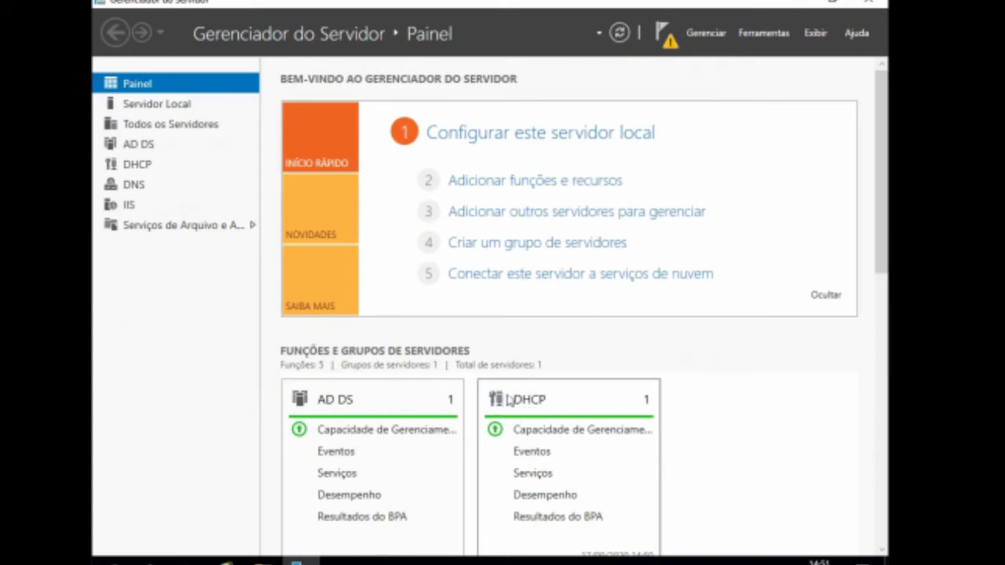
# Step: Complete the DHCP post-installation configuration from the server notifications, authorizing the server with the preset TRAINE\Administrator credentials
pyautogui.click(704, 35)
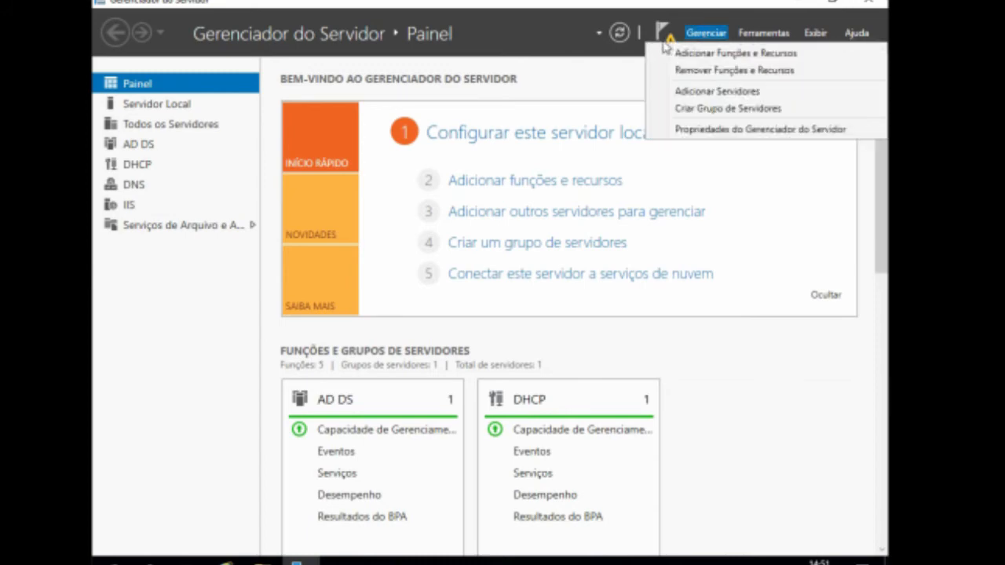
pyautogui.click(550, 49)
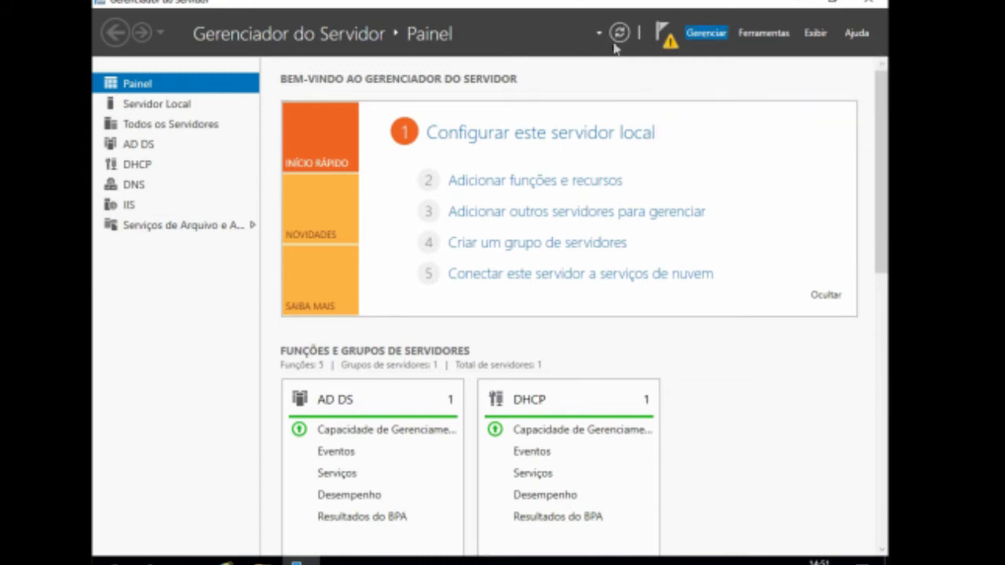
pyautogui.click(666, 39)
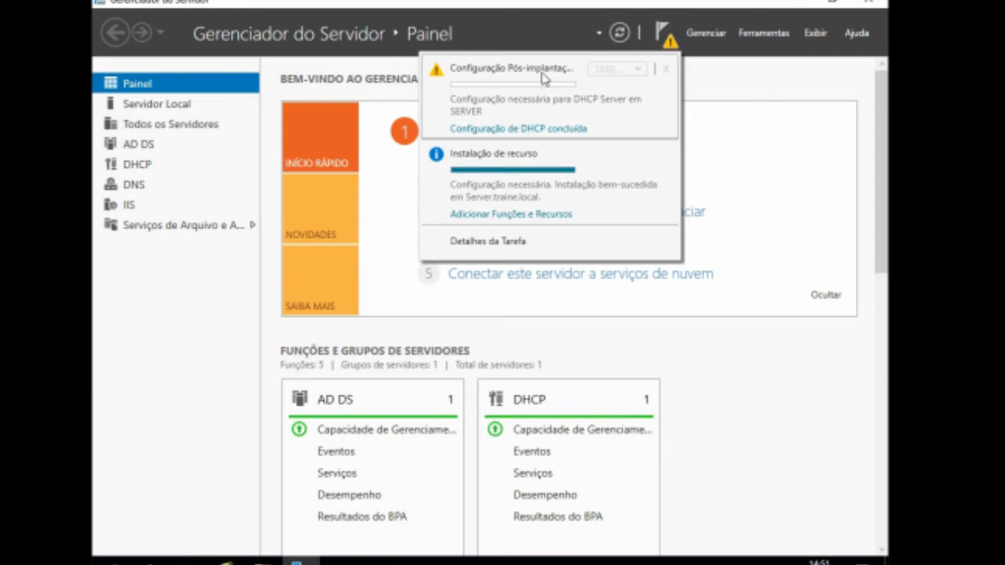
pyautogui.click(548, 129)
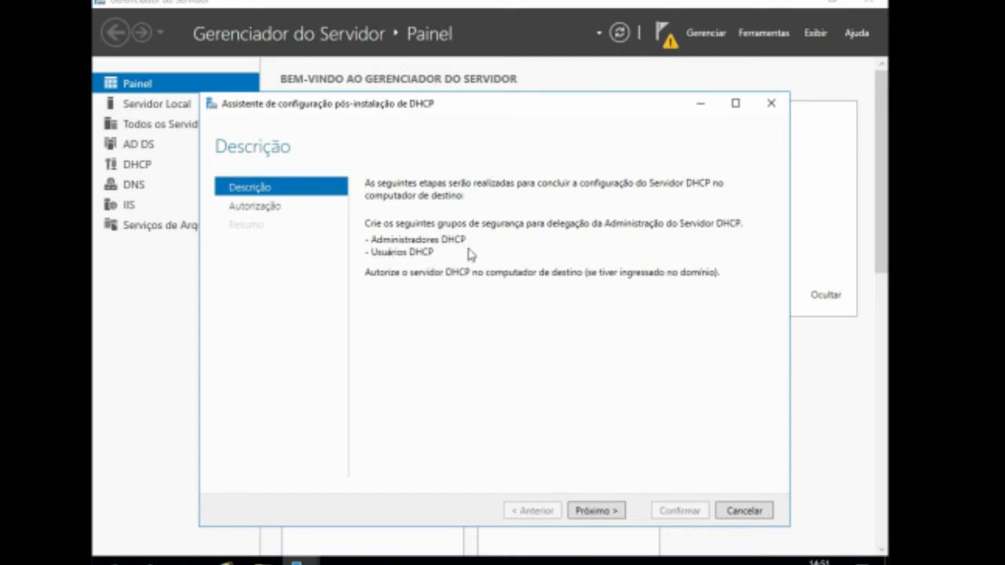
pyautogui.click(594, 511)
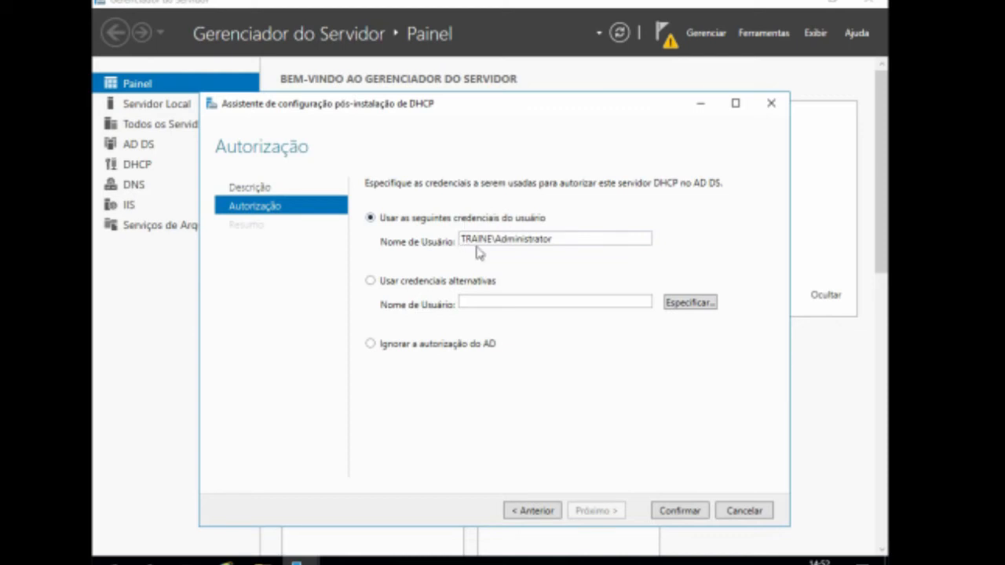
pyautogui.click(678, 511)
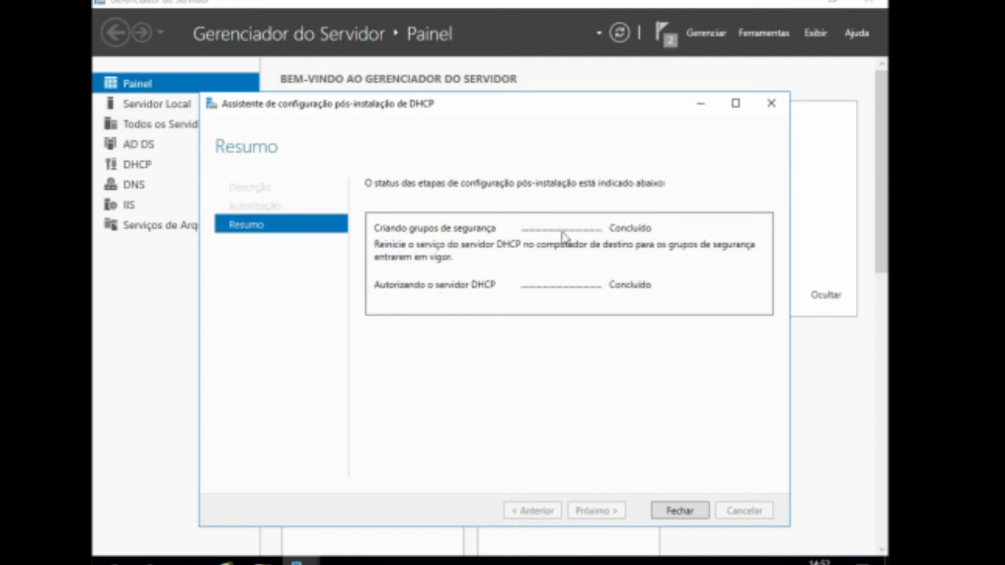
pyautogui.click(680, 511)
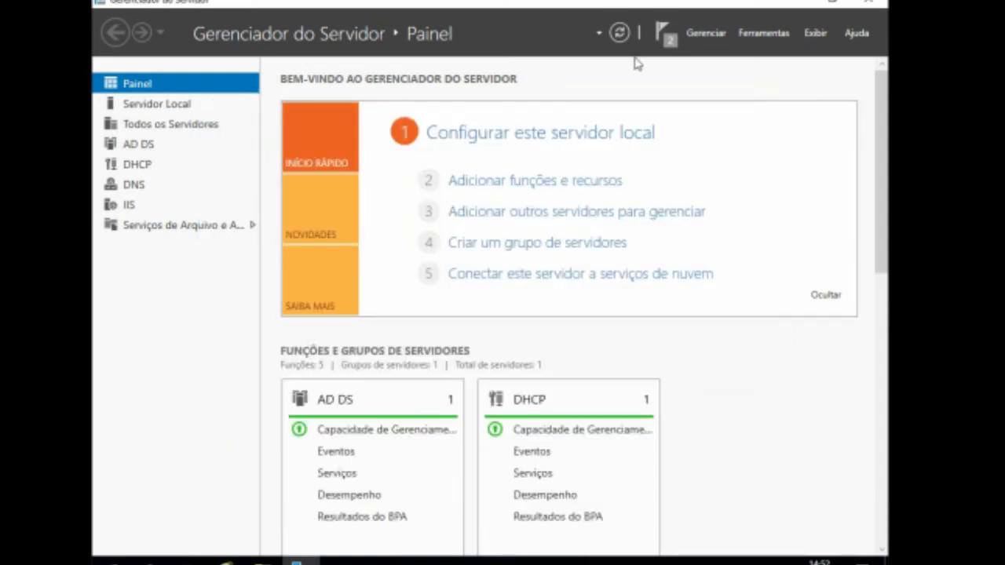
# Step: Open the DHCP management console from the server tools and maximize its window
pyautogui.click(774, 39)
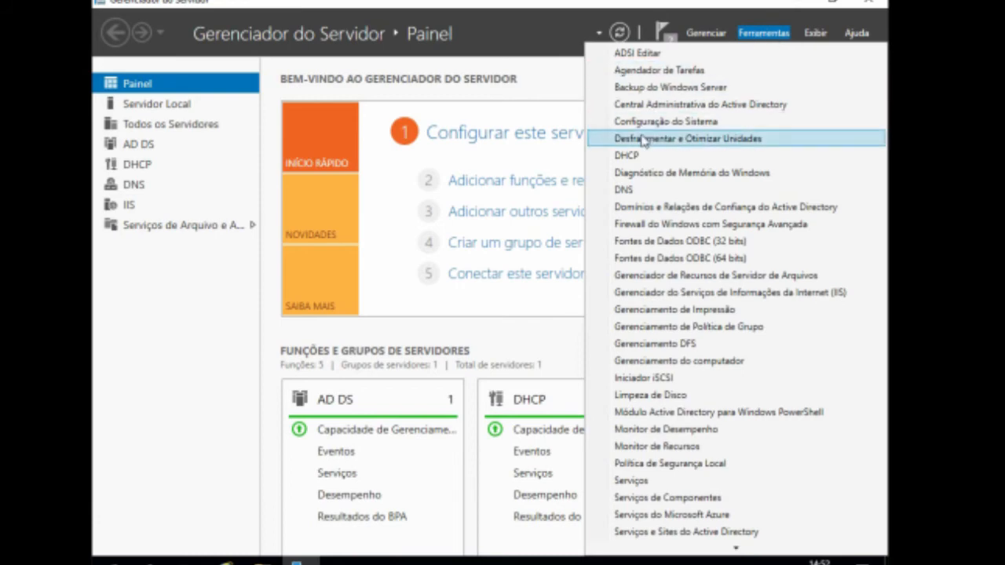
pyautogui.press('ctrl')
pyautogui.press('ctrl')
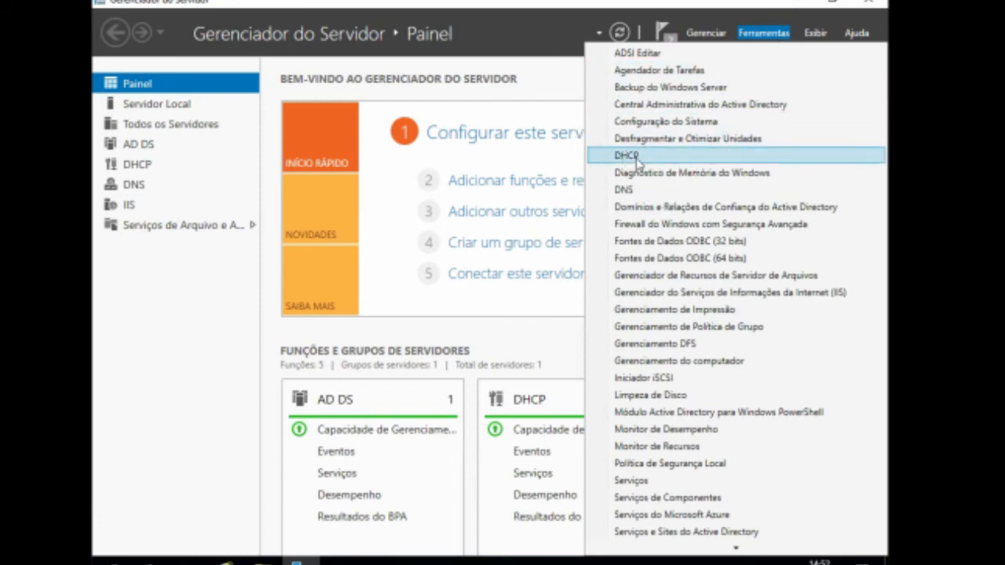
pyautogui.click(638, 157)
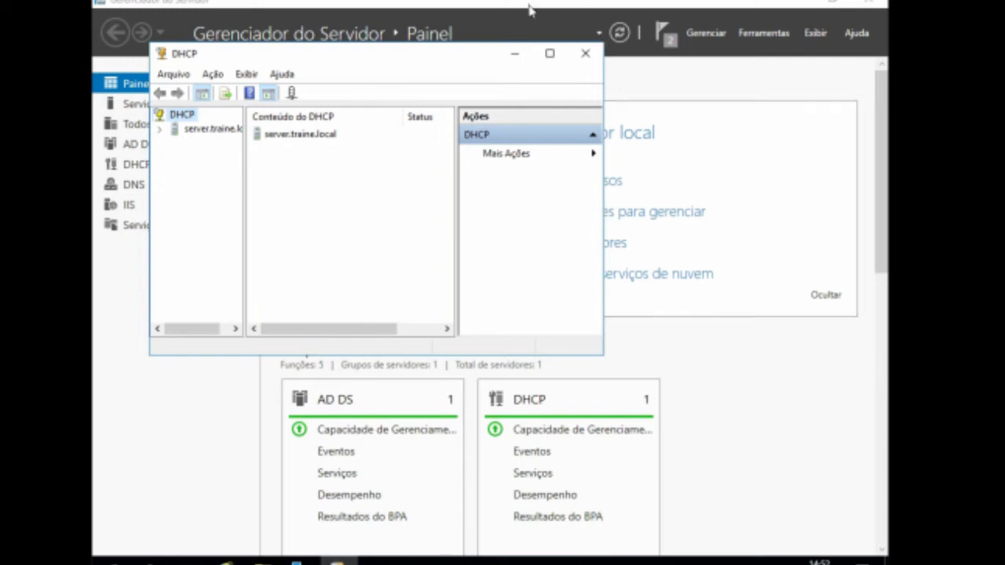
pyautogui.click(552, 55)
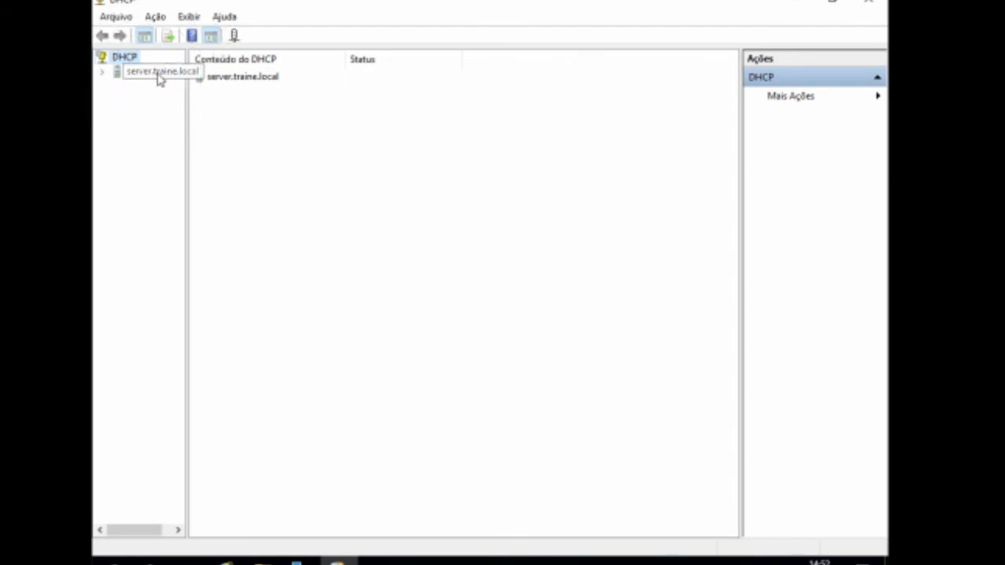
# Step: Expand server.traine.local down to the IPv4 filters, widen the console tree, and view Opções de servidor
pyautogui.click(103, 72)
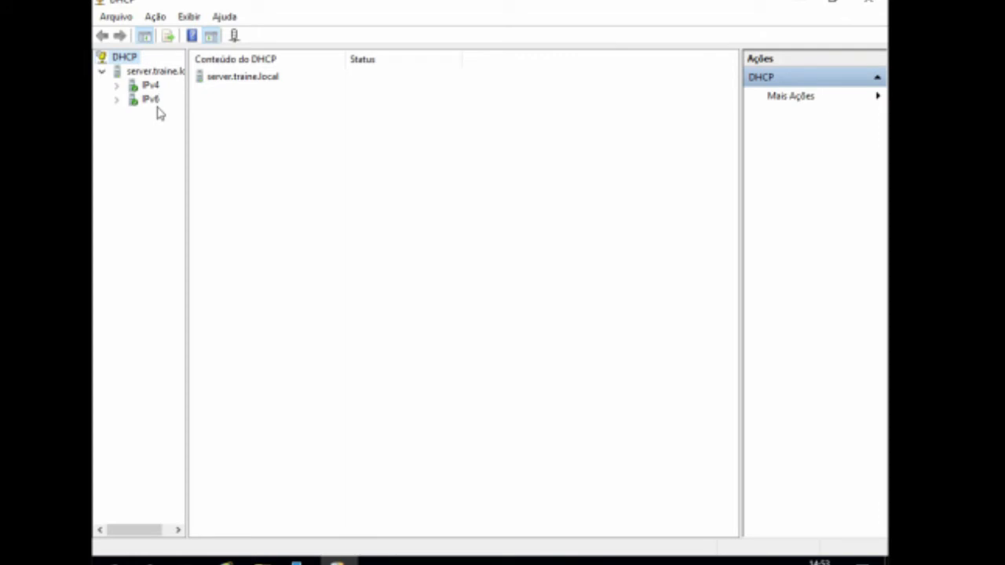
pyautogui.click(118, 86)
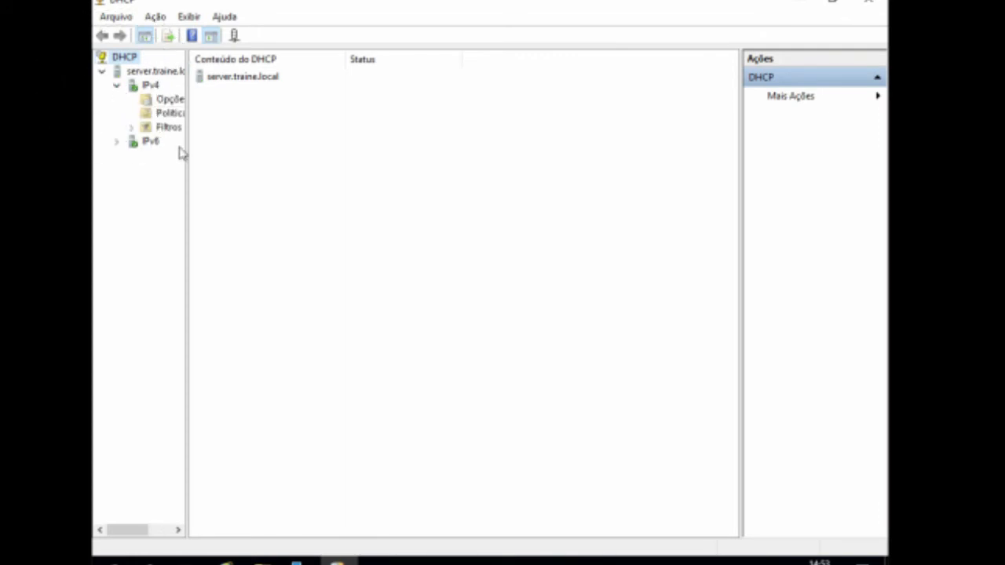
pyautogui.moveTo(186, 147); pyautogui.dragTo(472, 185)
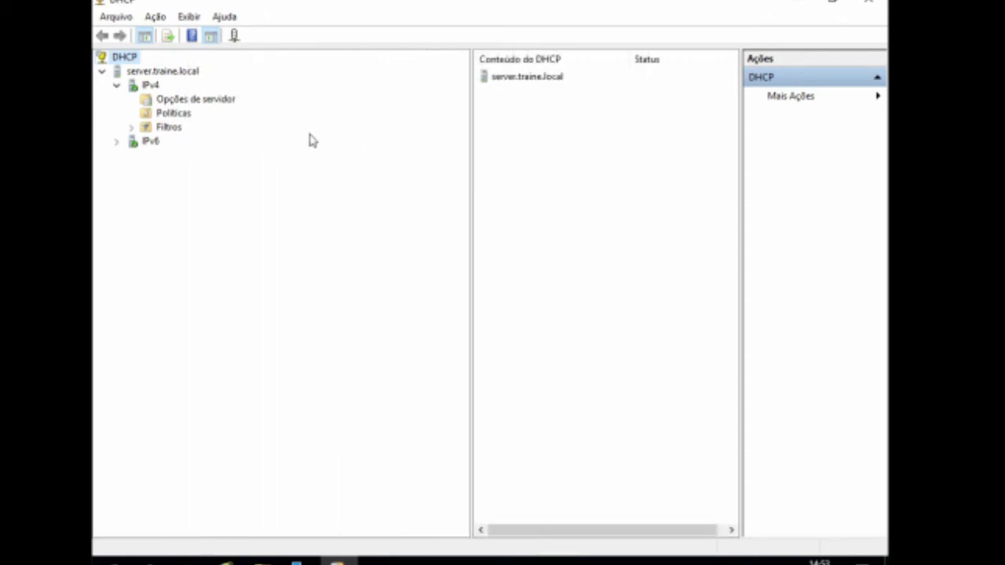
pyautogui.click(132, 128)
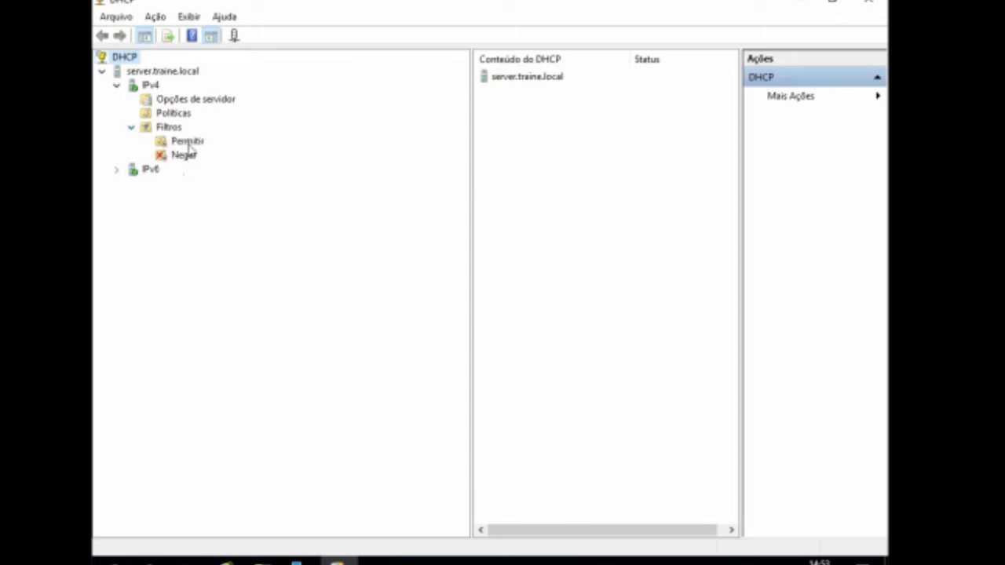
pyautogui.click(183, 101)
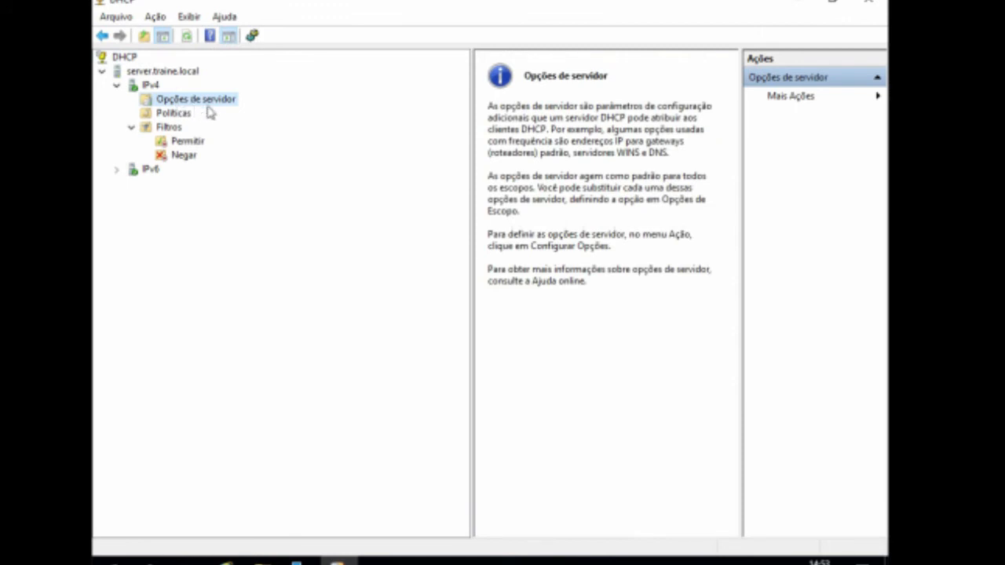
# Step: Start a new scope under IPv4 and name it "Servidor DHCP", leaving the description empty
pyautogui.rightClick(152, 86)
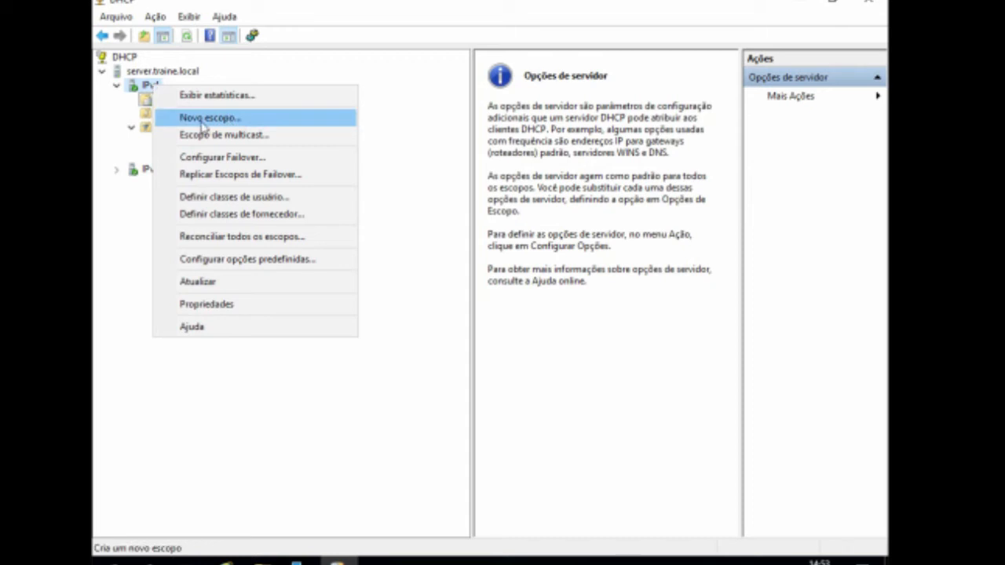
pyautogui.click(239, 124)
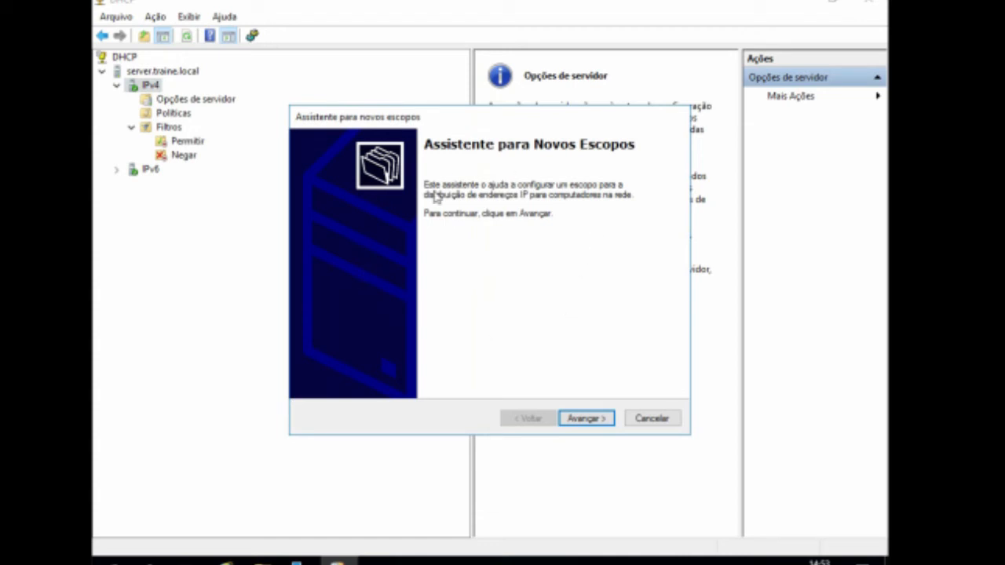
pyautogui.click(588, 418)
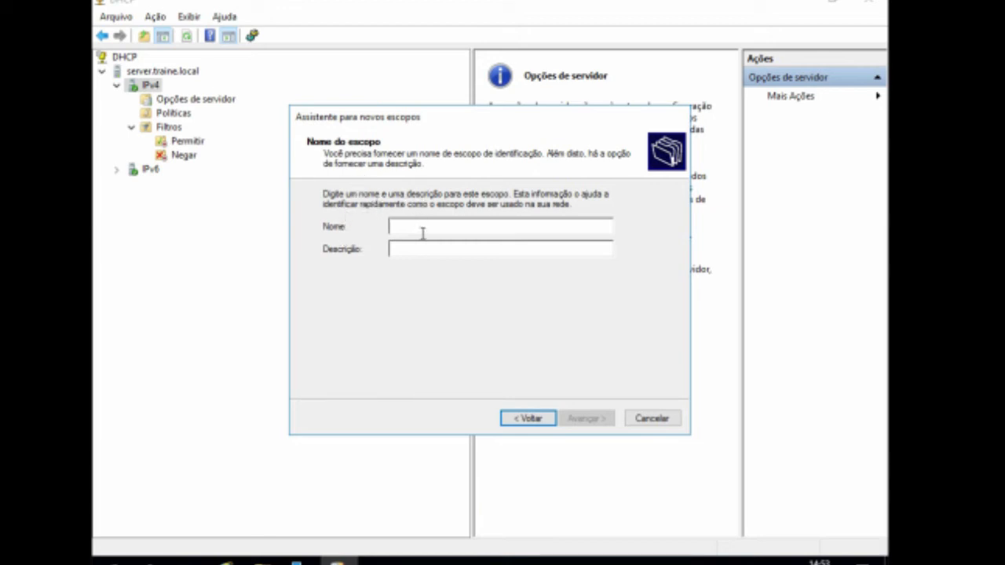
pyautogui.write('Servidor DHCP')
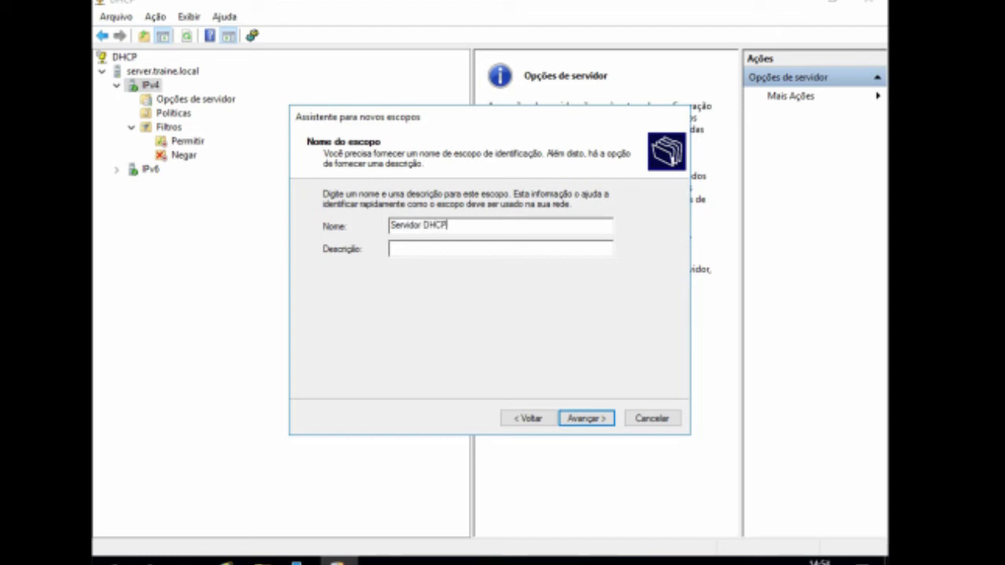
pyautogui.click(588, 420)
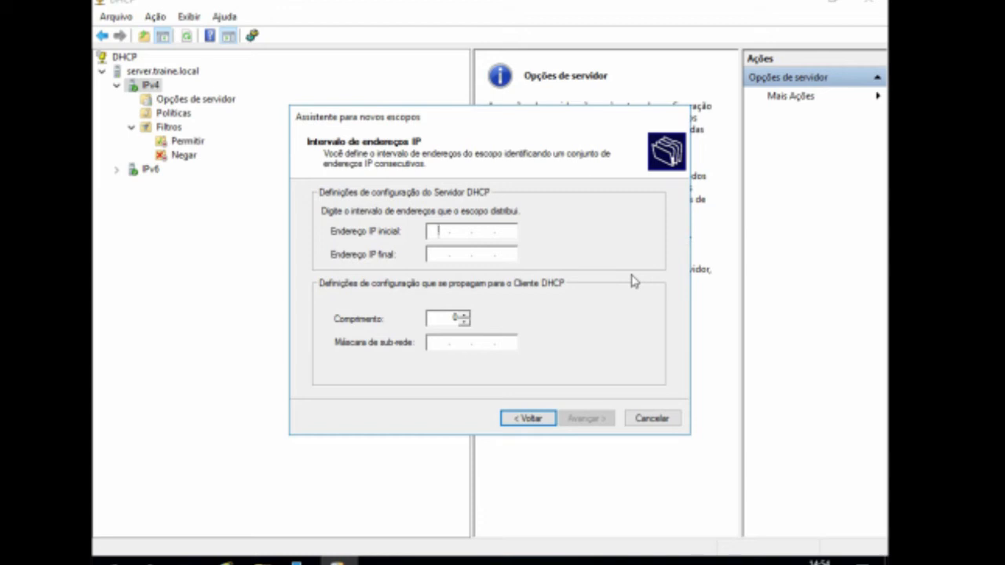
# Step: Set the scope's address range from 192.168.0.100 to 192.168.0.199 with the automatically filled subnet mask 255.255.255.0
pyautogui.write('192.168.0.100')
pyautogui.click(438, 255)
pyautogui.write('192 . ')
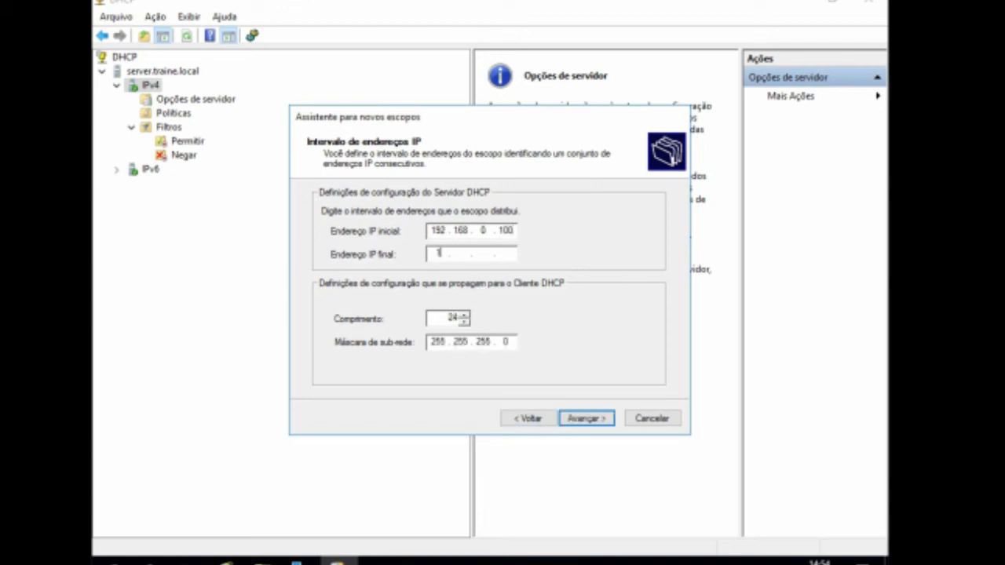
pyautogui.write('168 . 0 . 199')
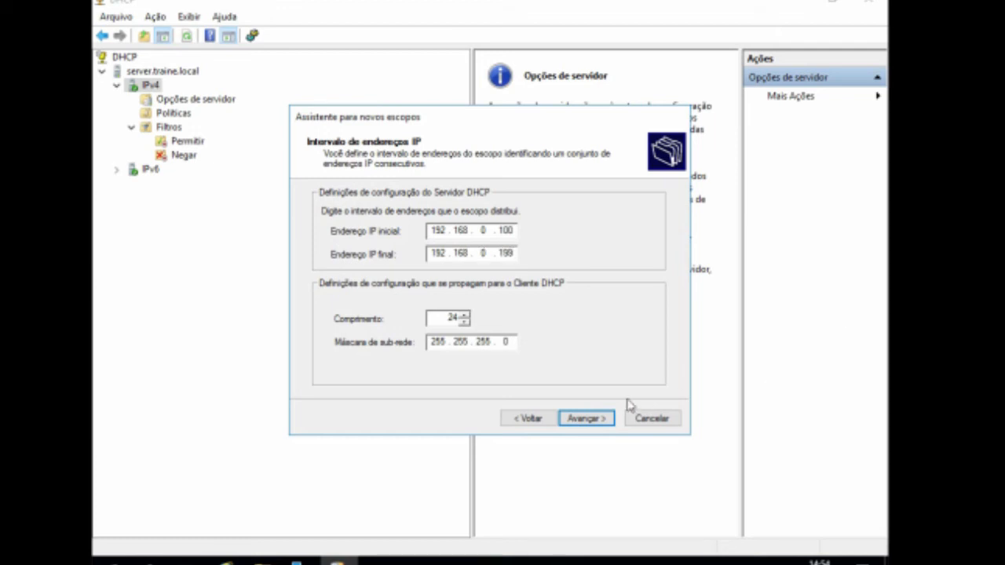
pyautogui.click(585, 418)
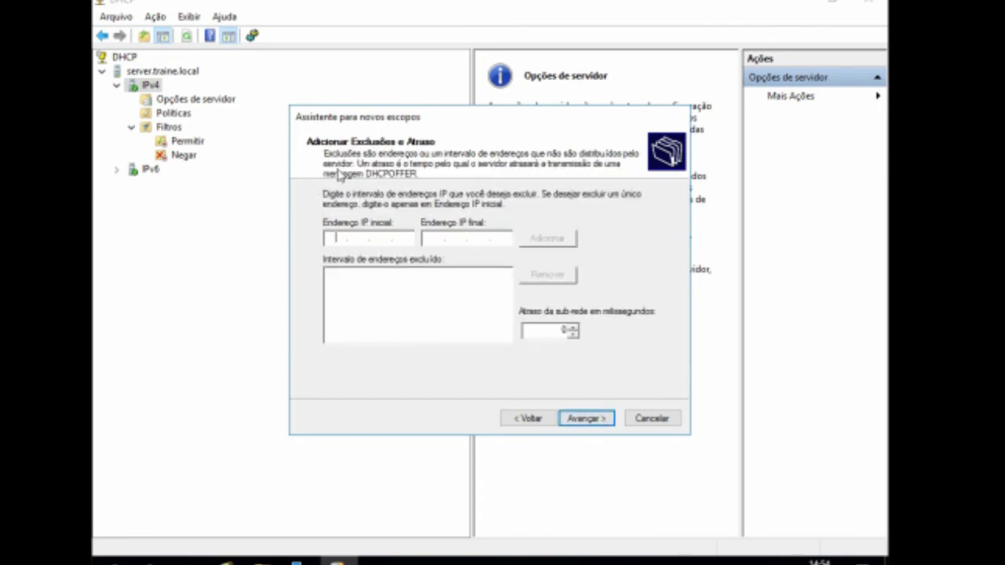
# Step: Leave the exclusions, subnet delay and lease duration at their defaults, and choose to configure the scope's DHCP options now
pyautogui.click(337, 240)
pyautogui.click(594, 420)
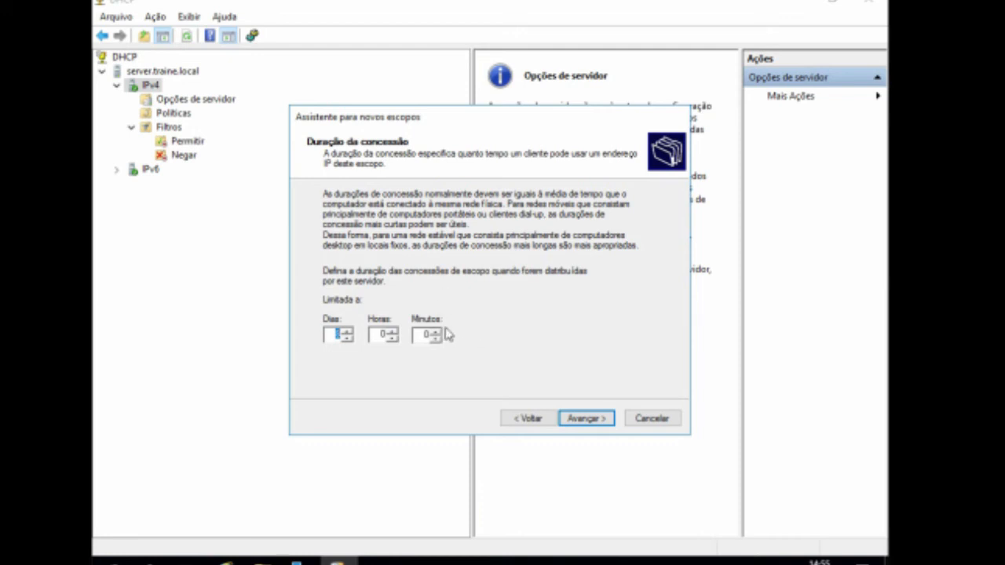
pyautogui.click(586, 424)
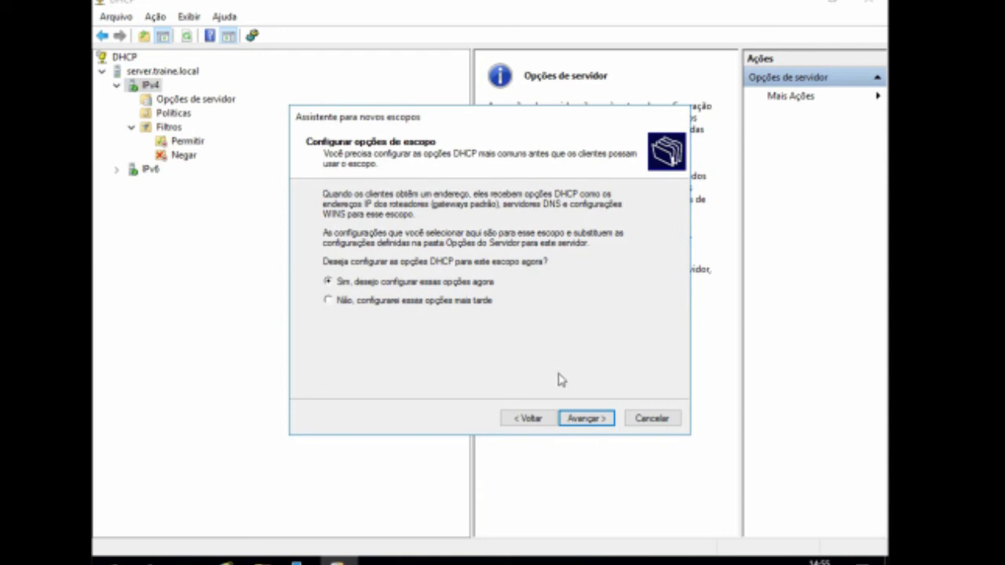
pyautogui.click(585, 418)
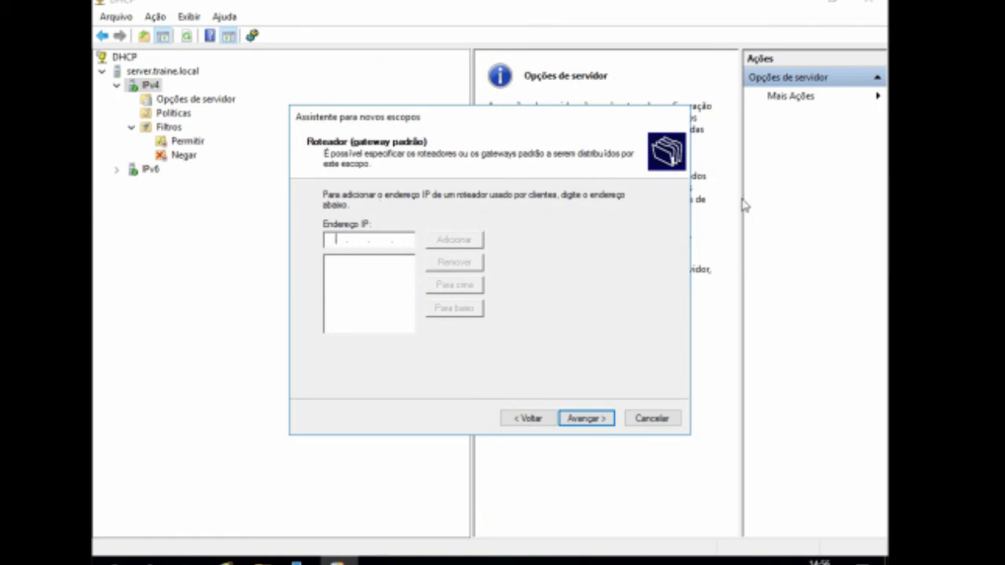
# Step: Add 192.168.0.1 as the scope's router (default gateway) and continue to the DNS settings
pyautogui.write('192 . 168 . 0 .')
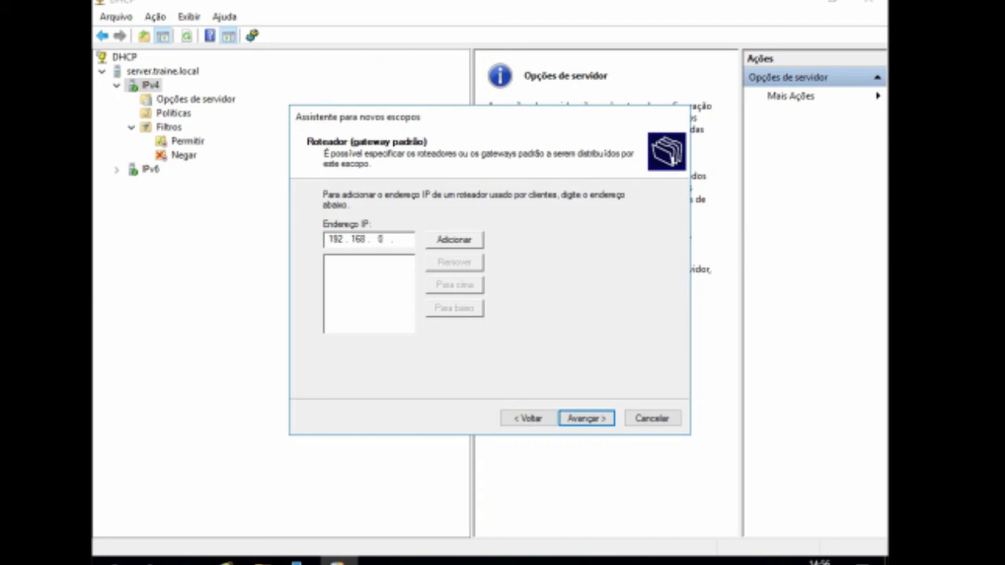
pyautogui.press('Tab')
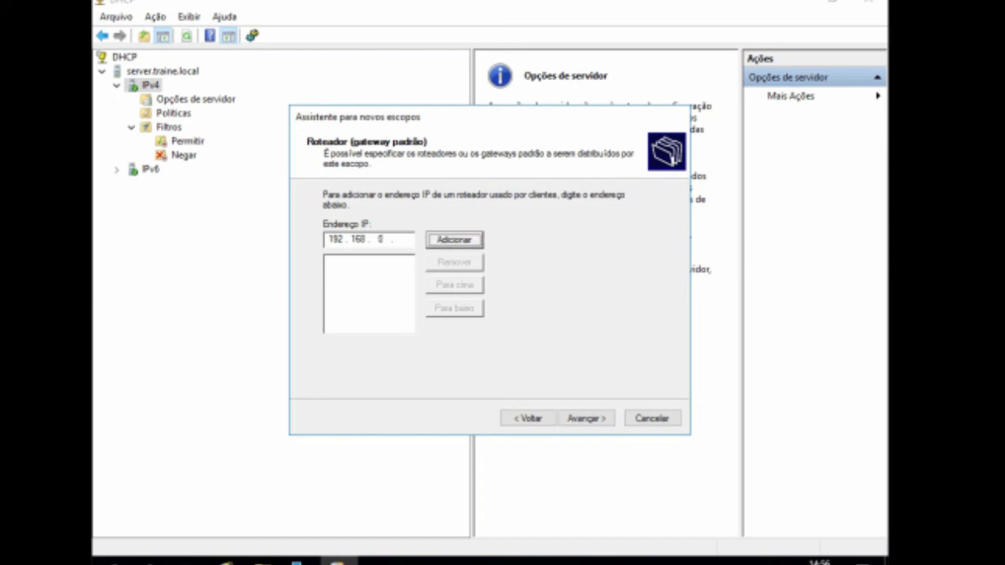
pyautogui.click(410, 240)
pyautogui.write('1')
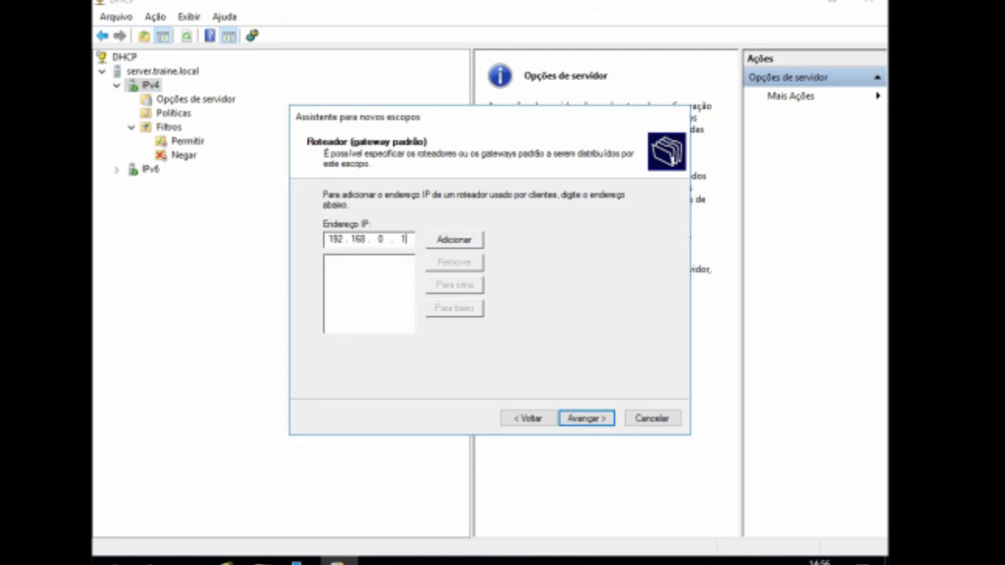
pyautogui.click(453, 242)
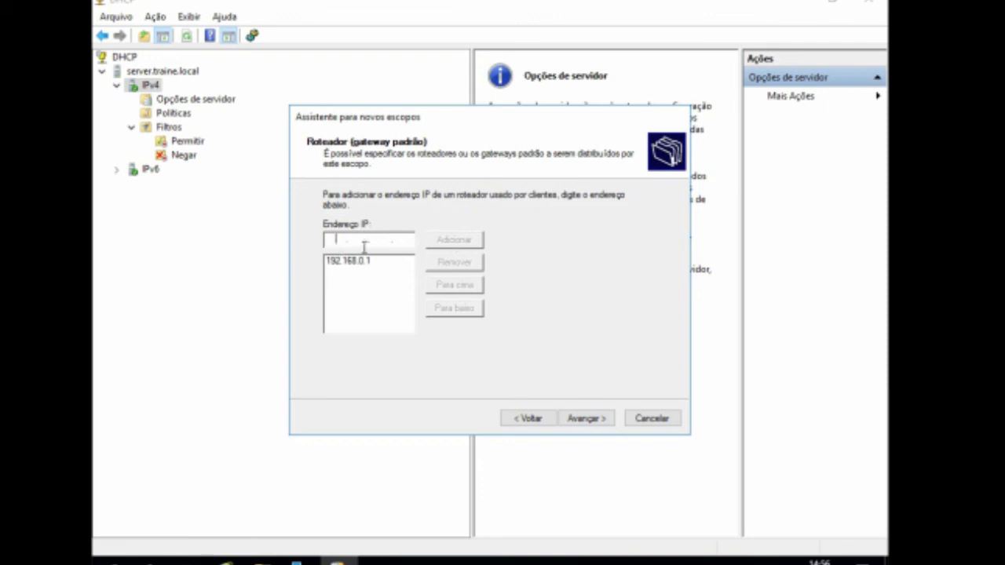
pyautogui.click(575, 420)
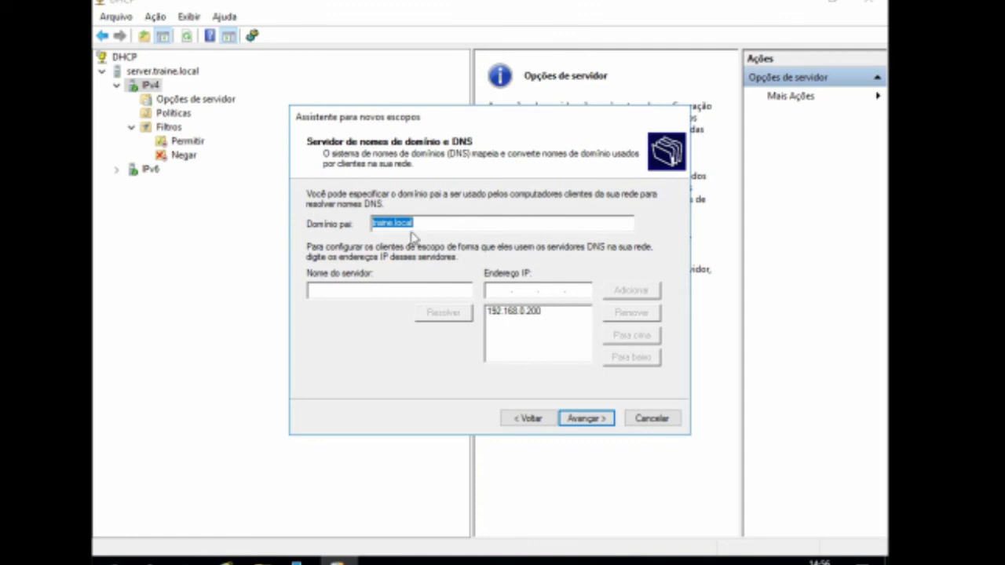
# Step: Keep parent domain traine.local and DNS server 192.168.0.200, leave WINS servers empty, and activate the scope now
pyautogui.click(523, 322)
pyautogui.click(595, 421)
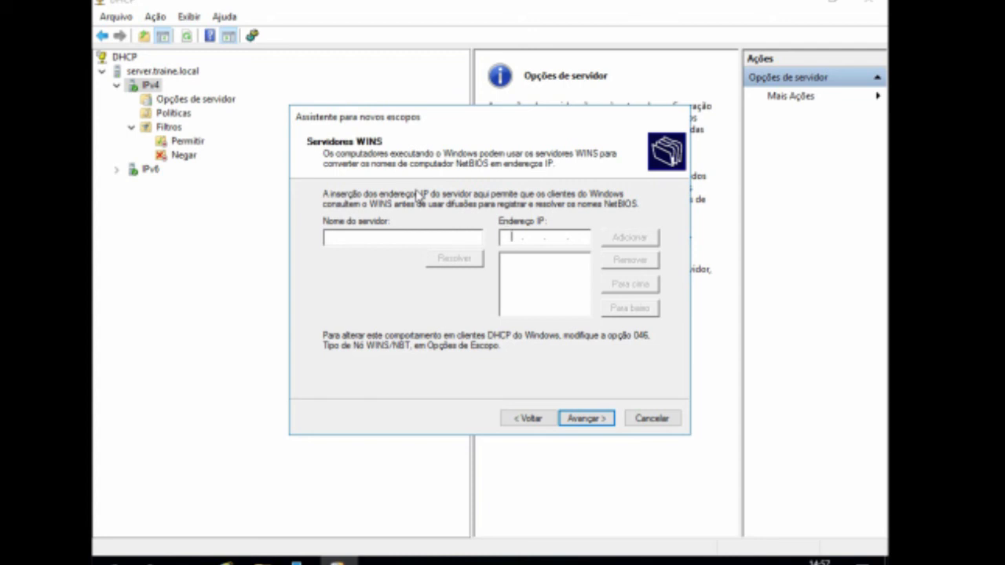
pyautogui.click(584, 419)
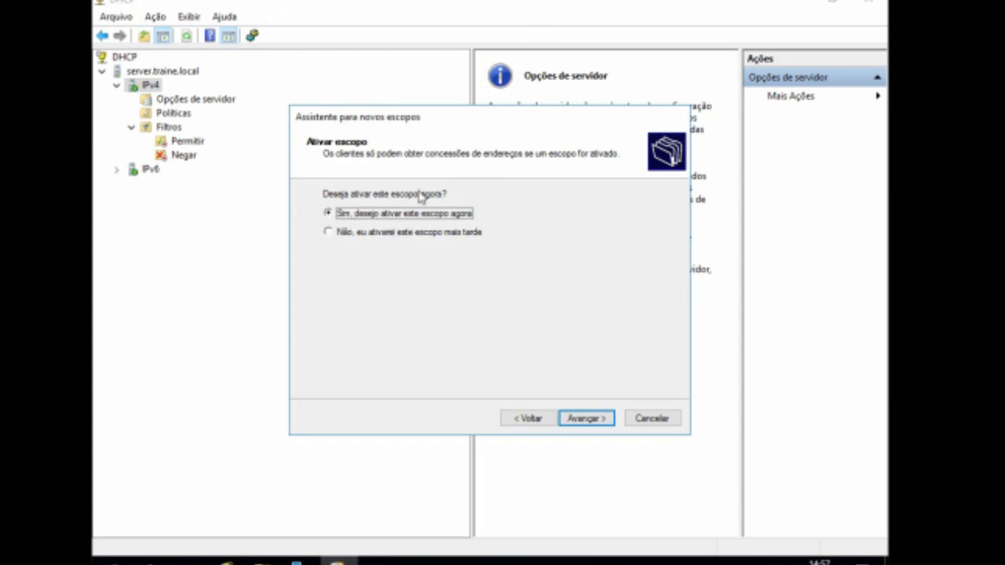
pyautogui.click(598, 421)
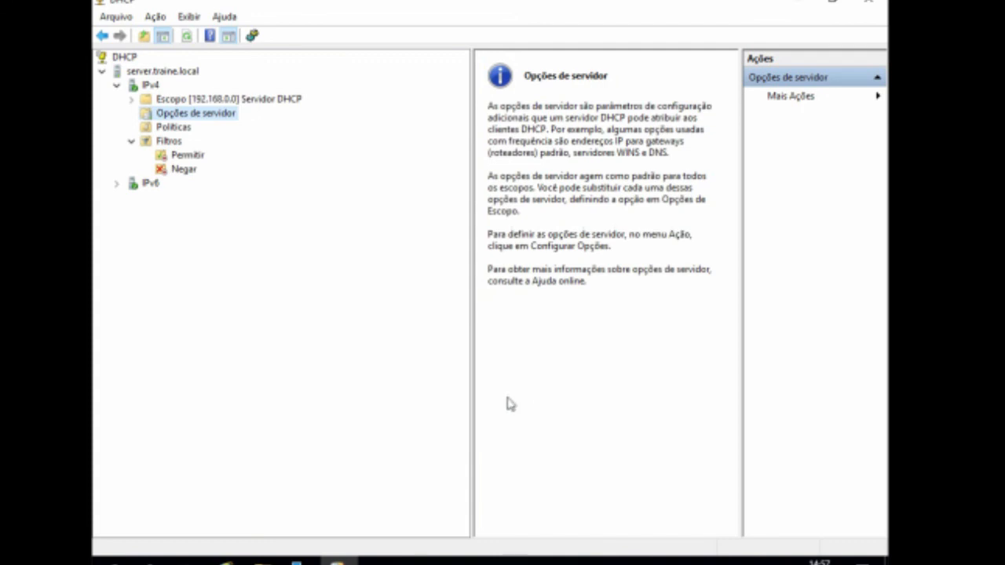
# Step: Check the authorization command offered for server.traine.local without changing it
pyautogui.rightClick(171, 73)
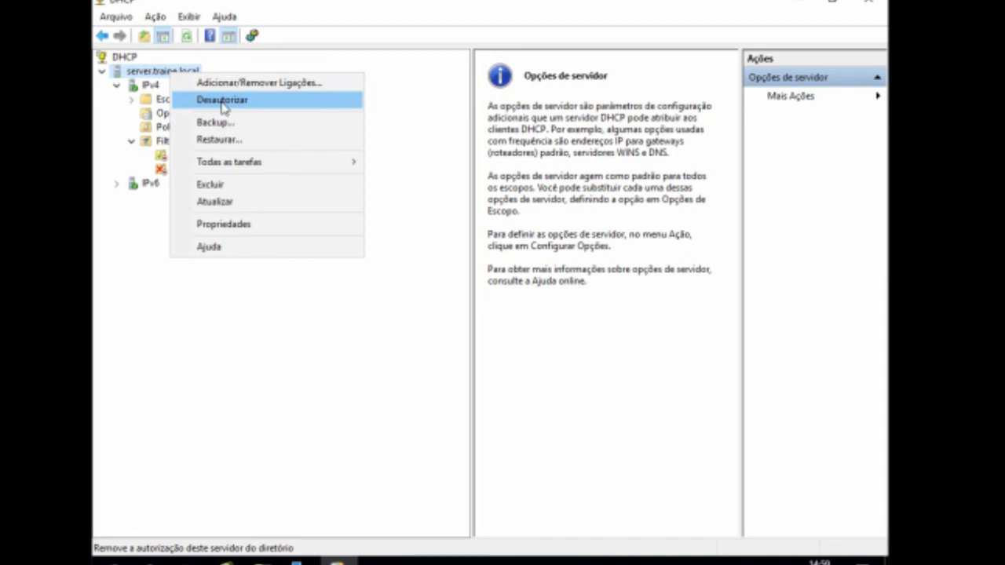
pyautogui.click(333, 330)
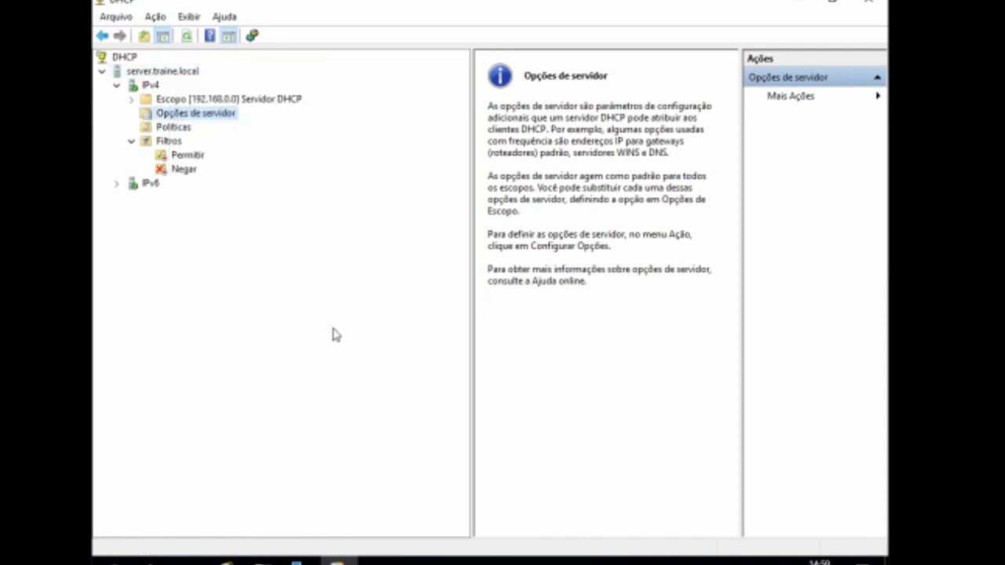
# Step: Open a command prompt with cmd and run ipconfig to view the server's IP configuration
pyautogui.press('super+r')
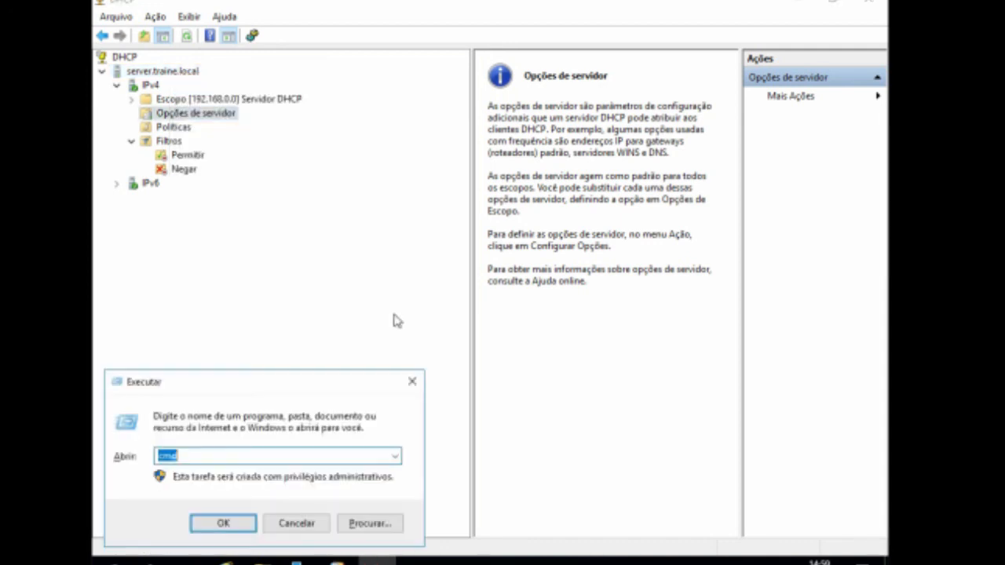
pyautogui.press('Escape')
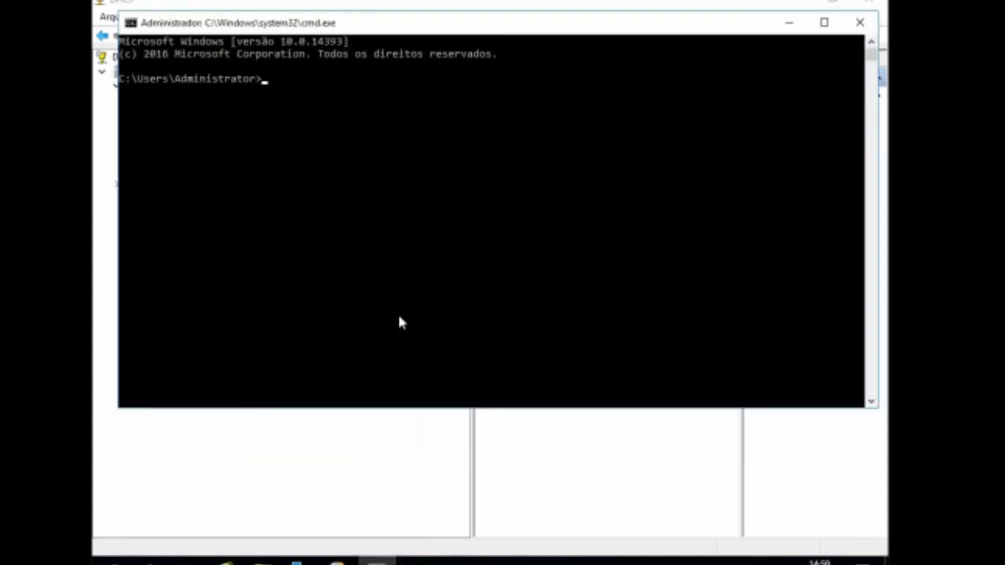
pyautogui.write('ipconfig')
pyautogui.press('Return')
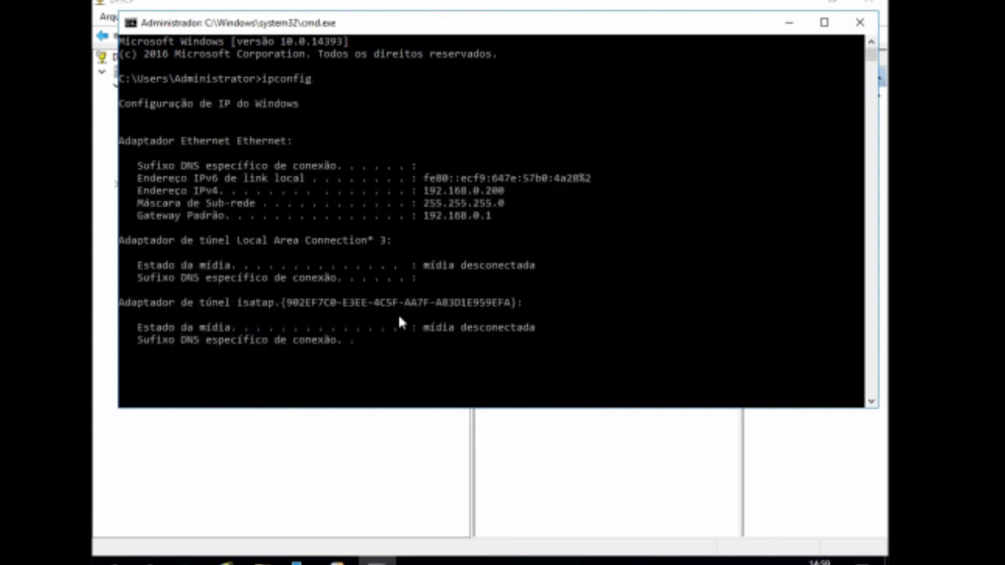